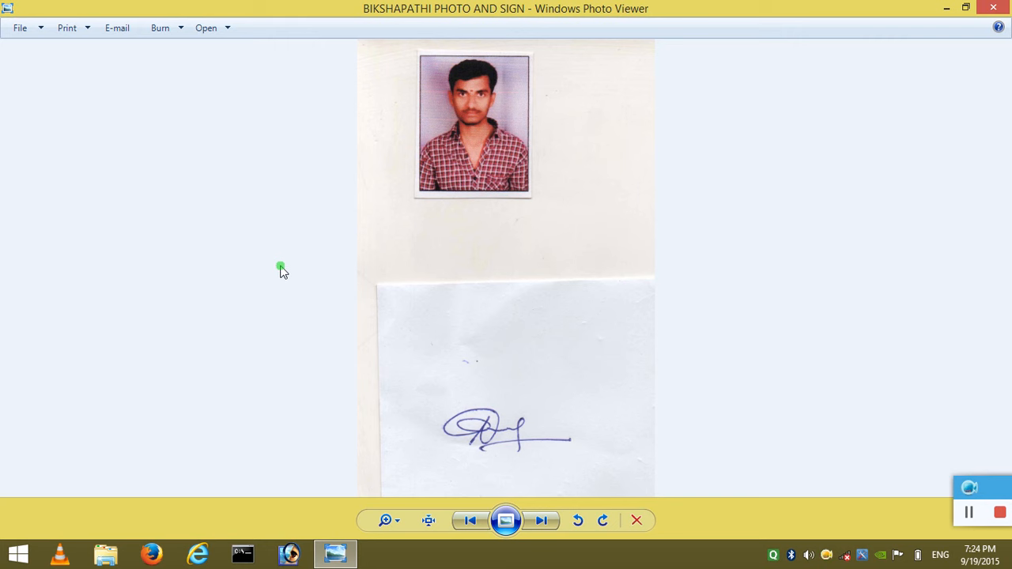
# Open the scanned photo-and-signature image in Paint.
pyautogui.click(229, 30)
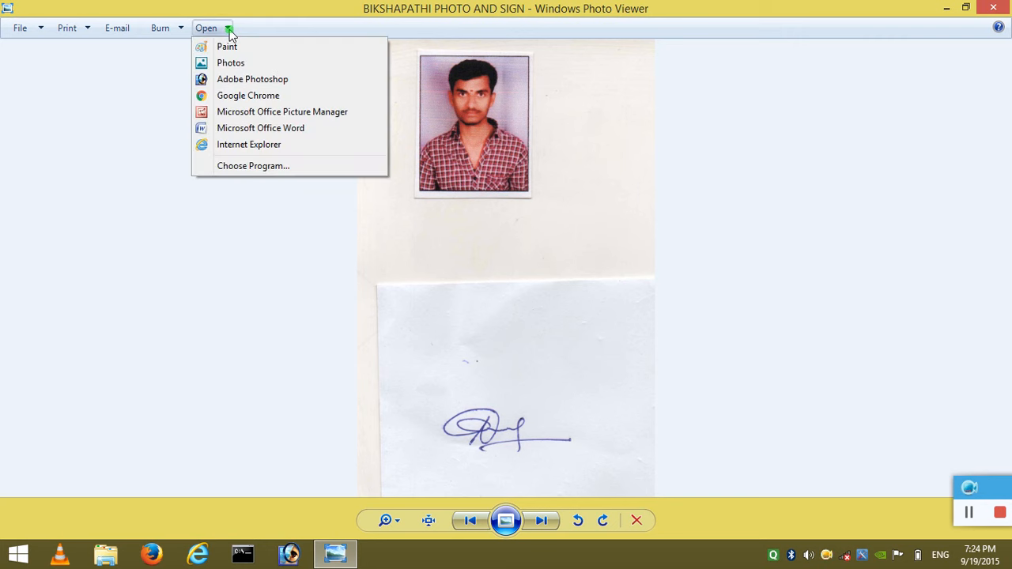
pyautogui.click(230, 47)
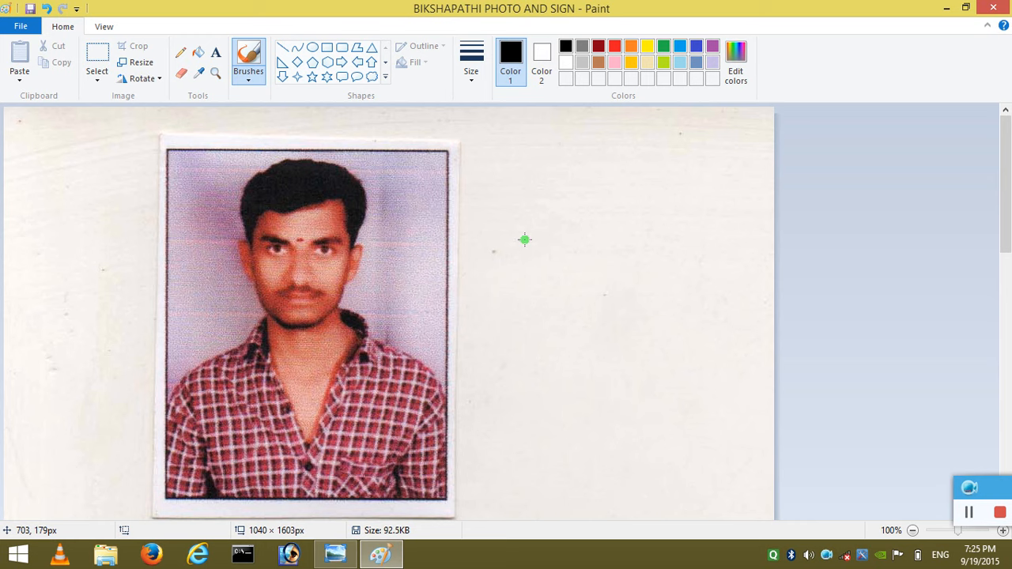
pyautogui.moveTo(524, 238); pyautogui.dragTo(524, 253)
pyautogui.moveTo(294, 160)
pyautogui.mouseDown()
pyautogui.moveTo(153, 98)
pyautogui.moveTo(161, 99)
pyautogui.mouseUp()
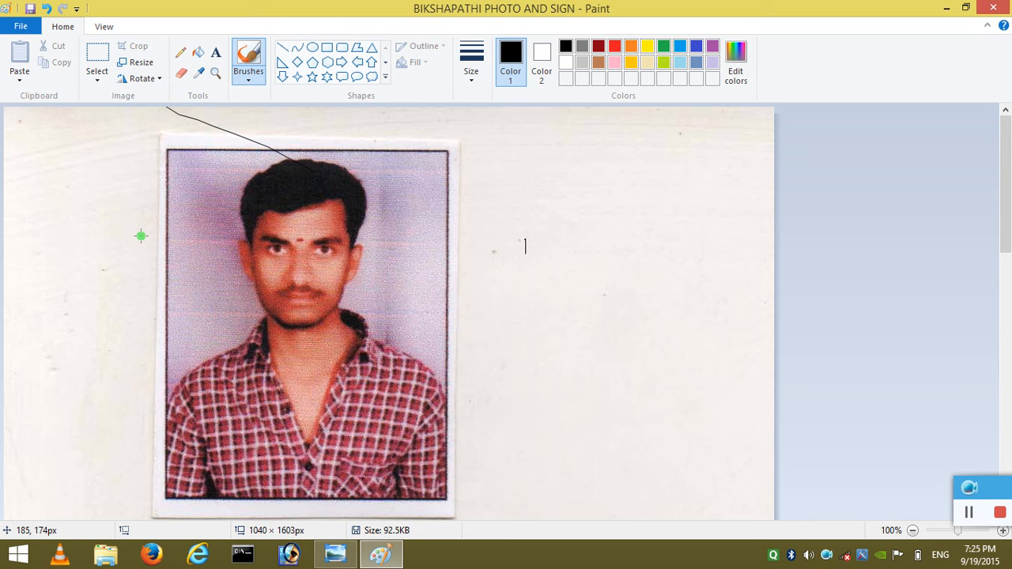
pyautogui.hotkey('ctrl', 'z')
# Crop the scan to the portrait along its black border, about 377 × 472 px.
pyautogui.click(95, 57)
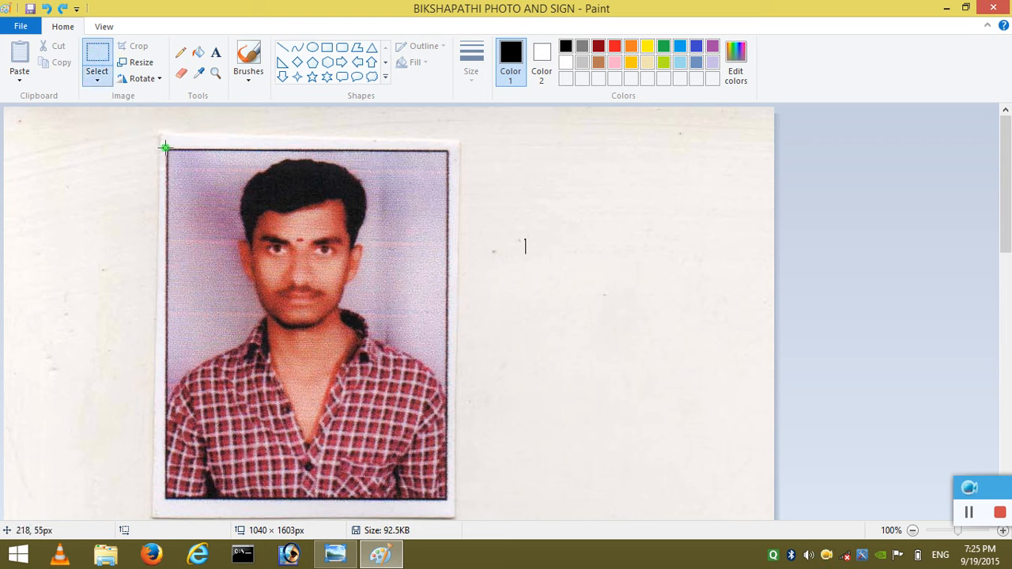
pyautogui.moveTo(165, 147); pyautogui.dragTo(435, 490)
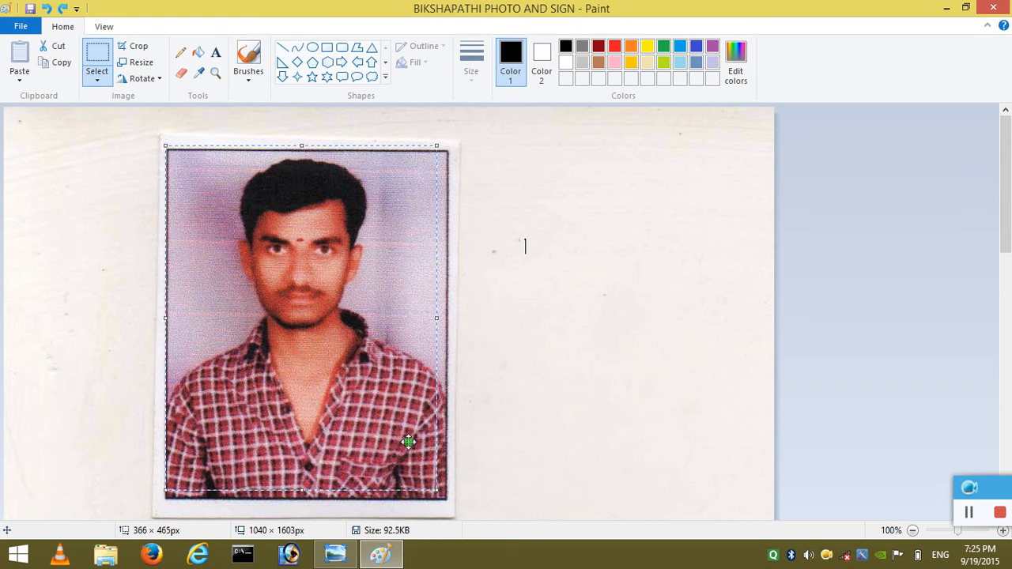
pyautogui.click(132, 110)
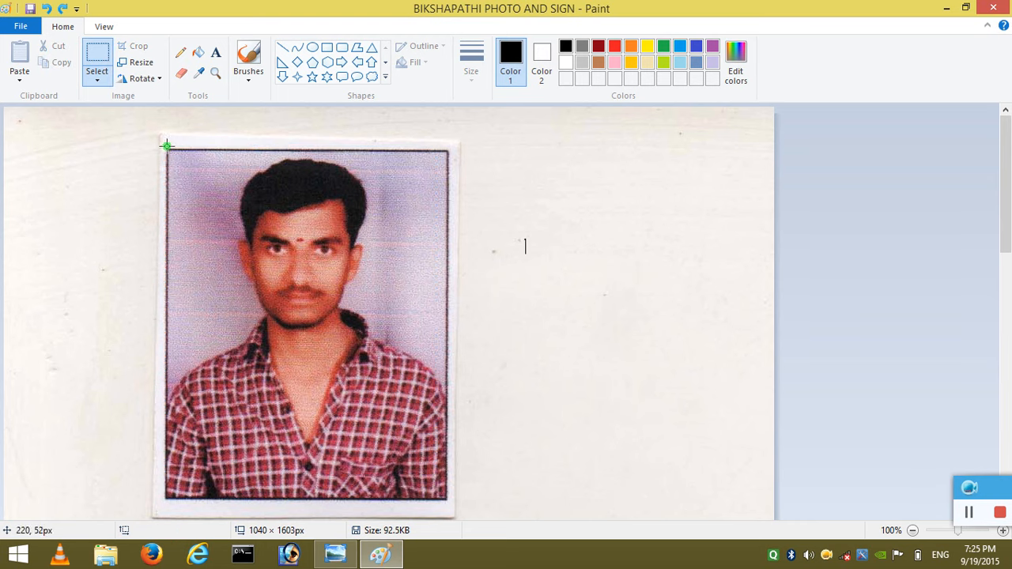
pyautogui.moveTo(167, 149); pyautogui.dragTo(448, 499)
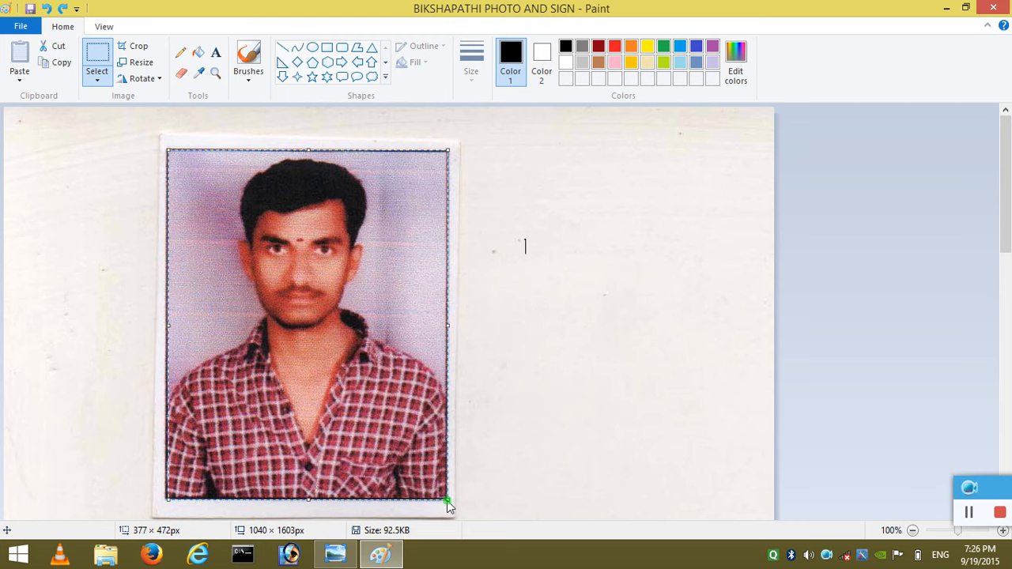
pyautogui.hotkey('ctrl', 'shift', 'x')
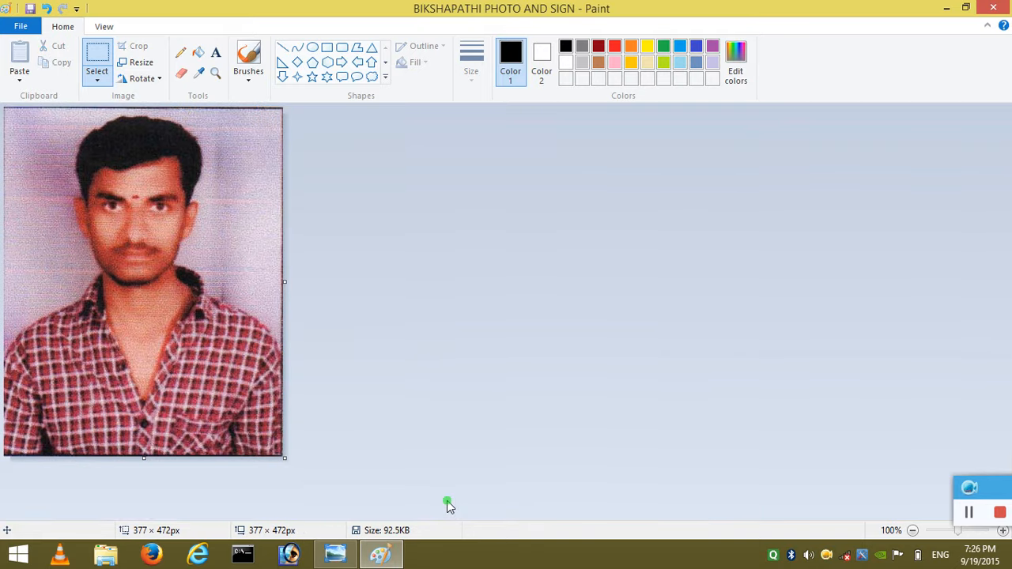
# Save the cropped portrait on the Desktop as a JPEG copy named Smile Photo.
pyautogui.press('F12')
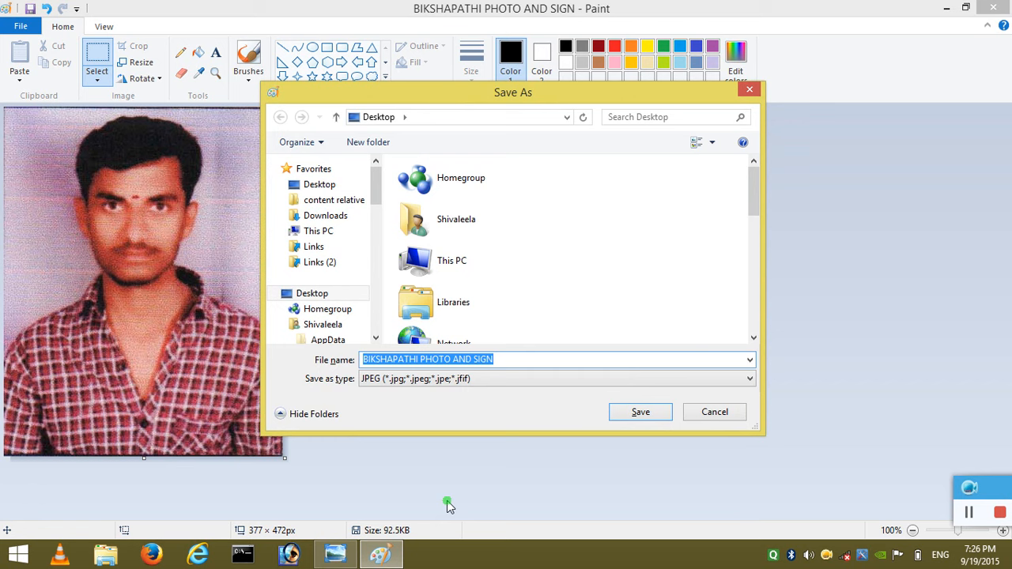
pyautogui.write('Sm')
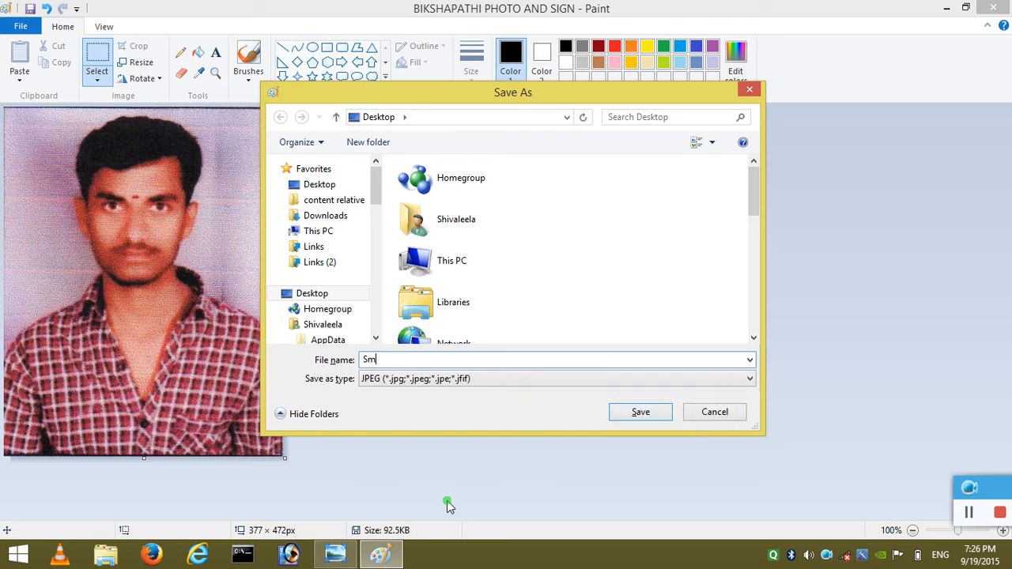
pyautogui.write('ile Photo')
pyautogui.click(633, 412)
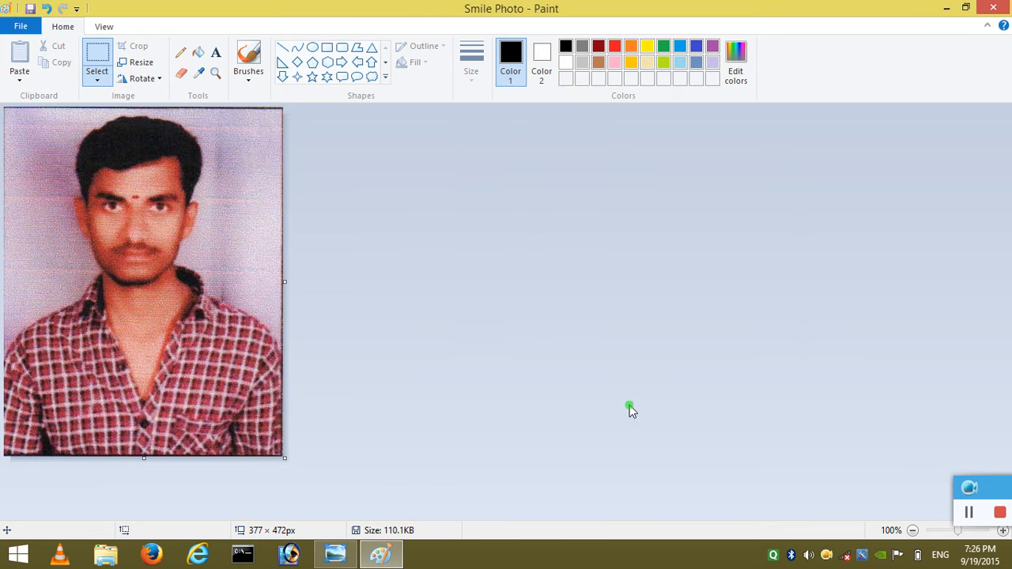
# Undo the portrait crop and crop the full scan to the signature, about 485 × 175 px.
pyautogui.hotkey('ctrl', 'z')
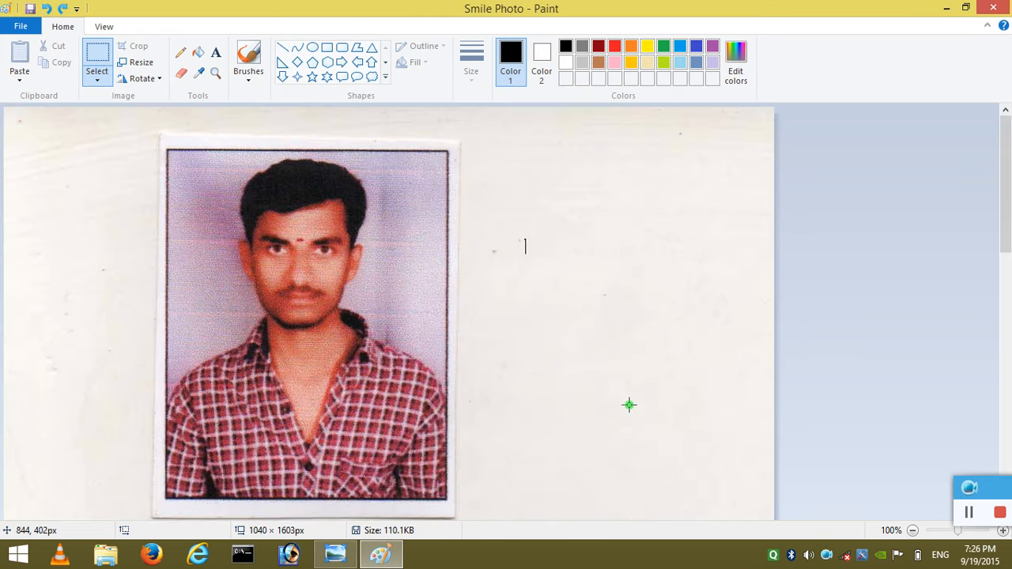
pyautogui.click(1006, 339)
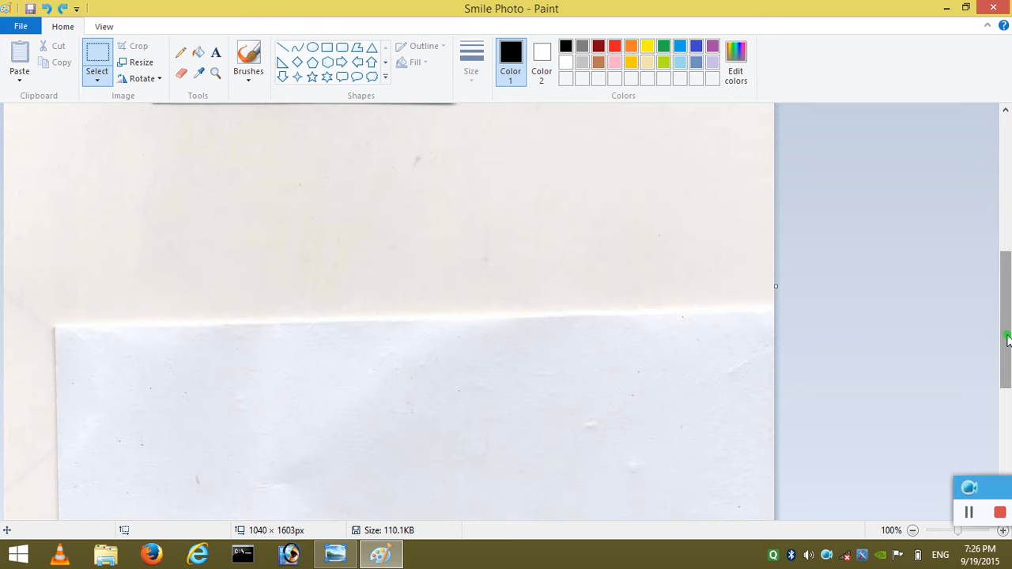
pyautogui.click(1006, 403)
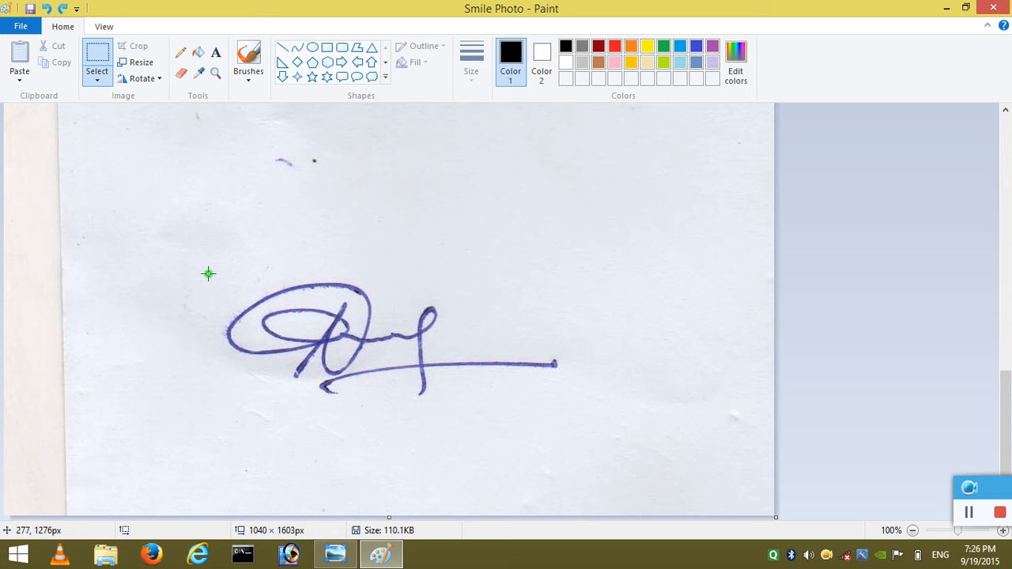
pyautogui.moveTo(207, 275)
pyautogui.mouseDown()
pyautogui.moveTo(263, 330)
pyautogui.moveTo(340, 382)
pyautogui.moveTo(427, 402)
pyautogui.moveTo(566, 404)
pyautogui.mouseUp()
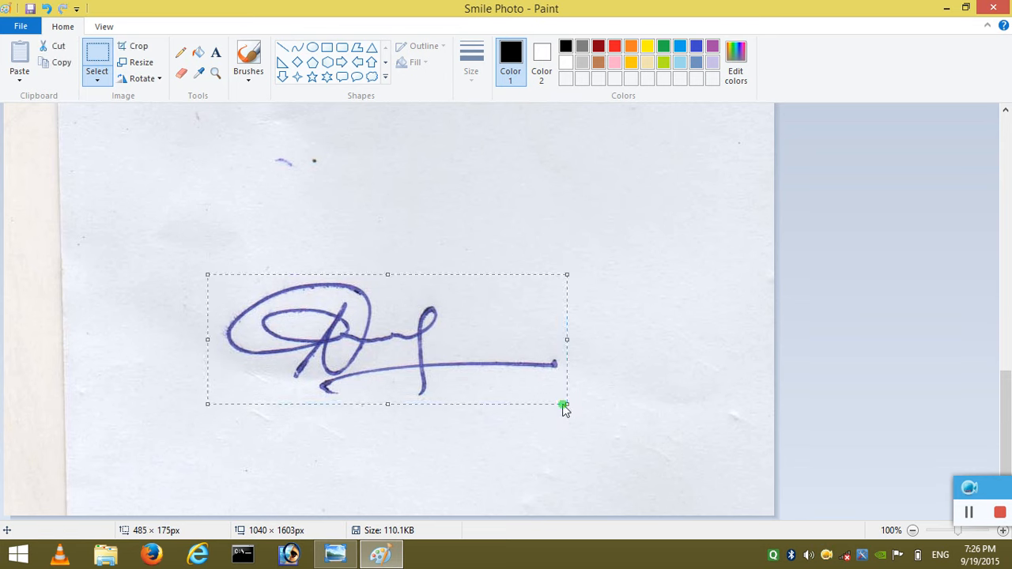
pyautogui.hotkey('ctrl', 'shift', 'x')
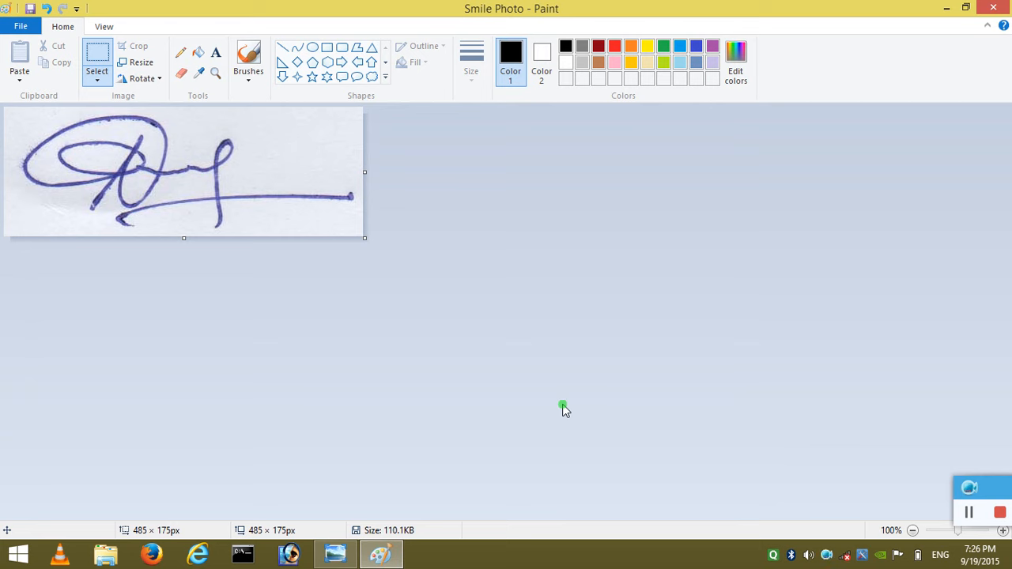
# Save the cropped signature on the Desktop as a JPEG copy named Smile Sign.
pyautogui.press('F12')
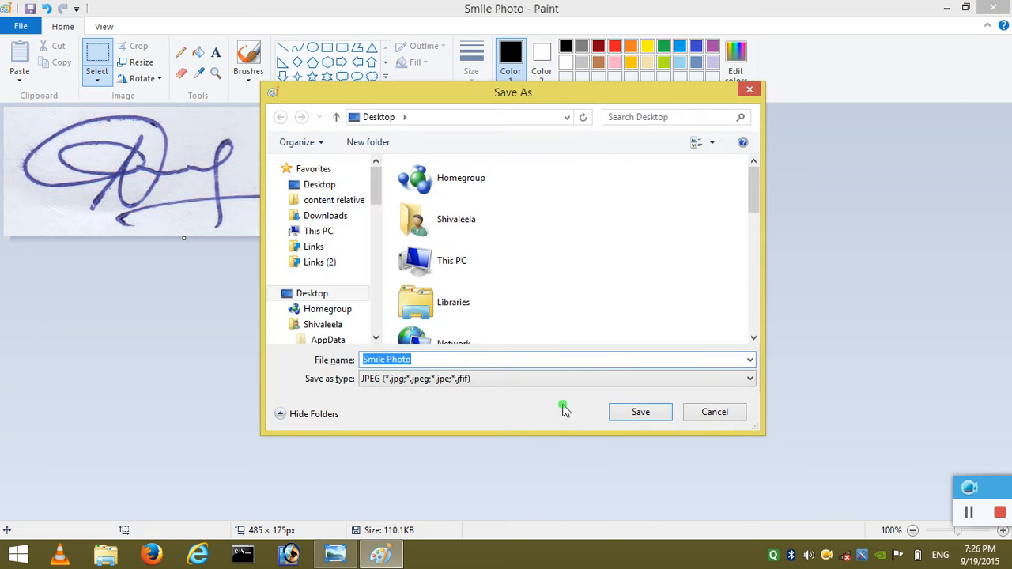
pyautogui.press('End')
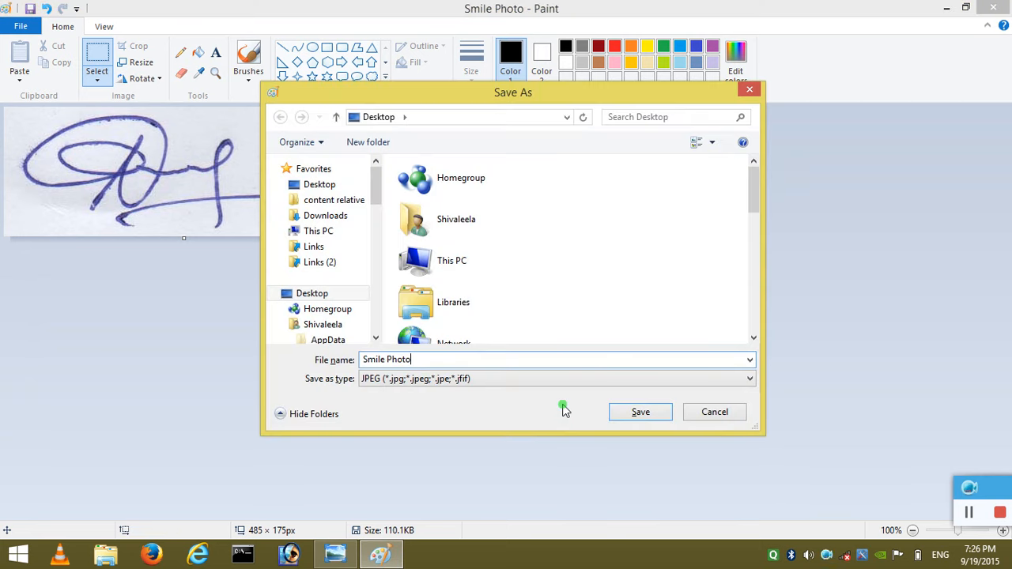
pyautogui.press('BackSpace')
pyautogui.press('BackSpace')
pyautogui.press('BackSpace')
pyautogui.press('BackSpace')
pyautogui.press('BackSpace')
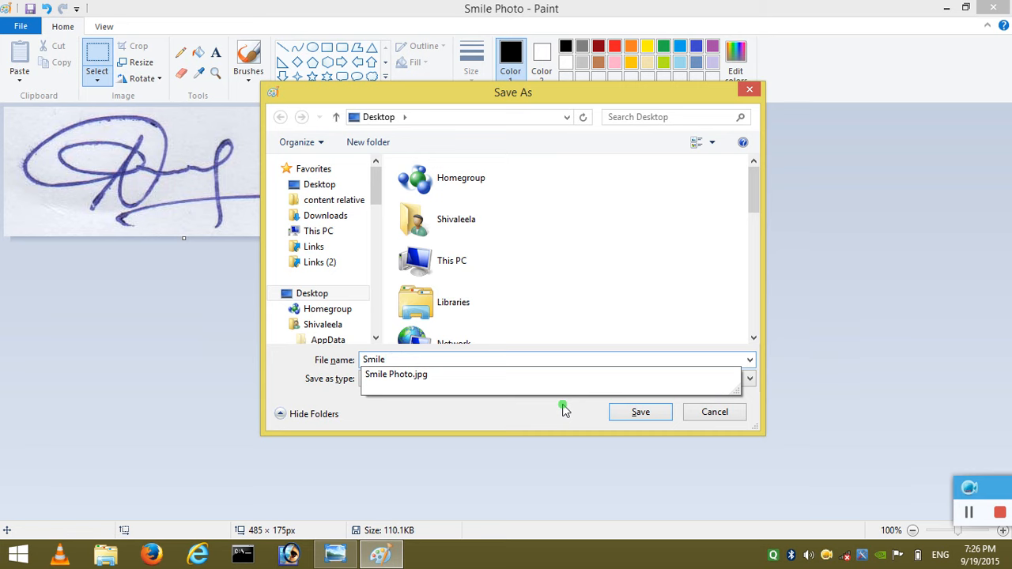
pyautogui.write('Sign')
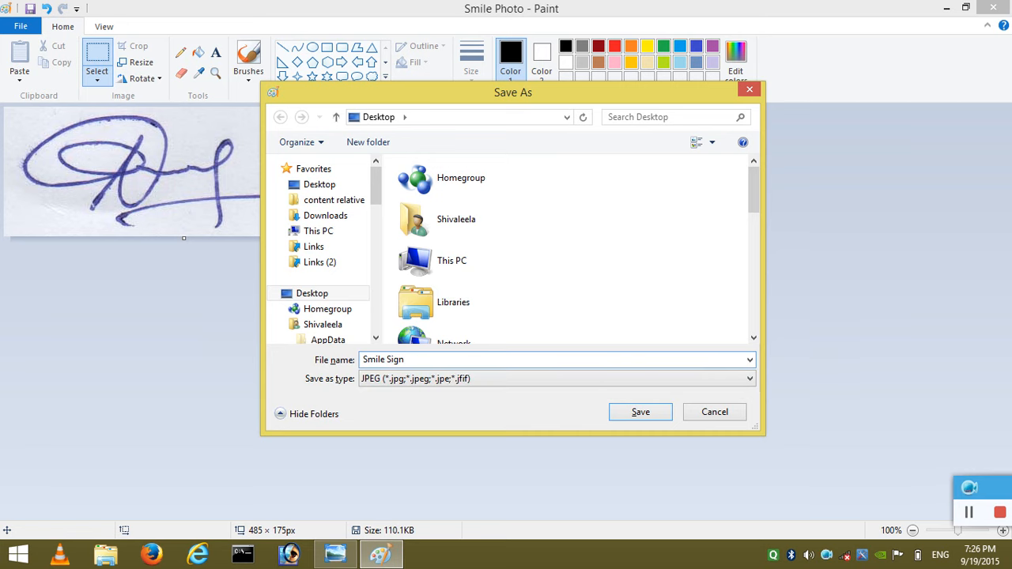
pyautogui.click(642, 412)
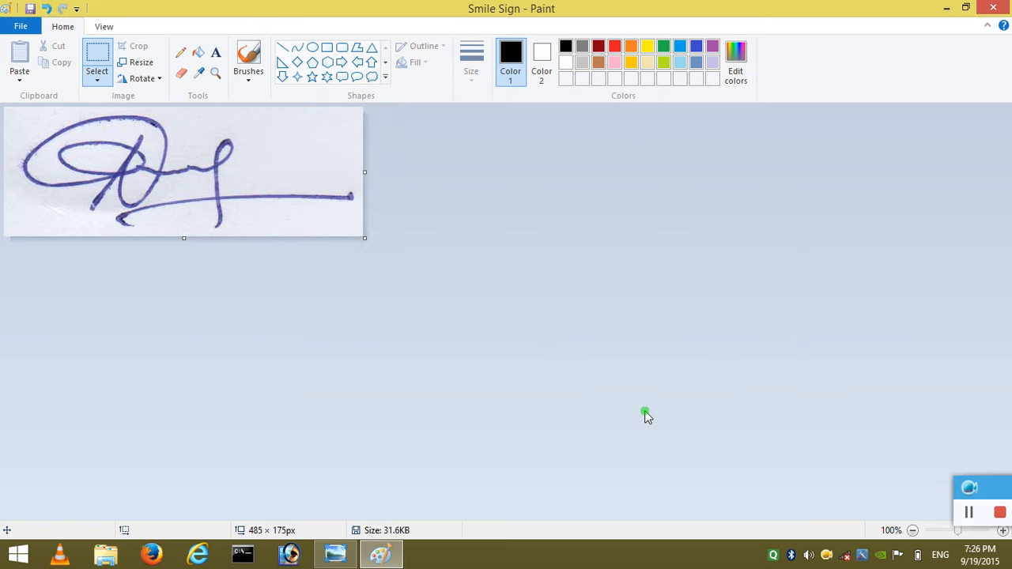
# Minimize the open windows and check the file size of Smile Photo in its desktop file properties.
pyautogui.click(947, 9)
pyautogui.click(946, 9)
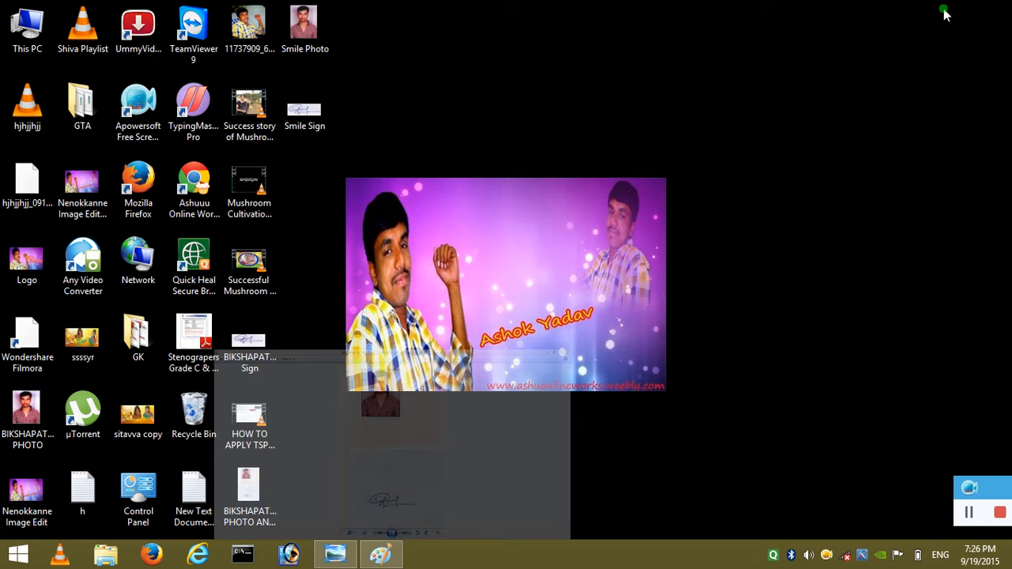
pyautogui.click(322, 32)
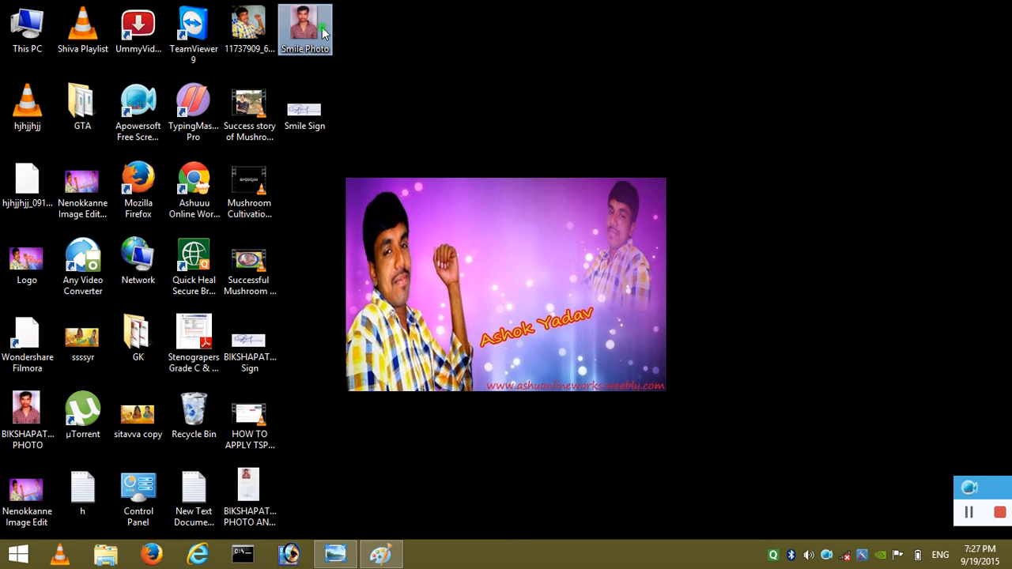
pyautogui.rightClick(323, 29)
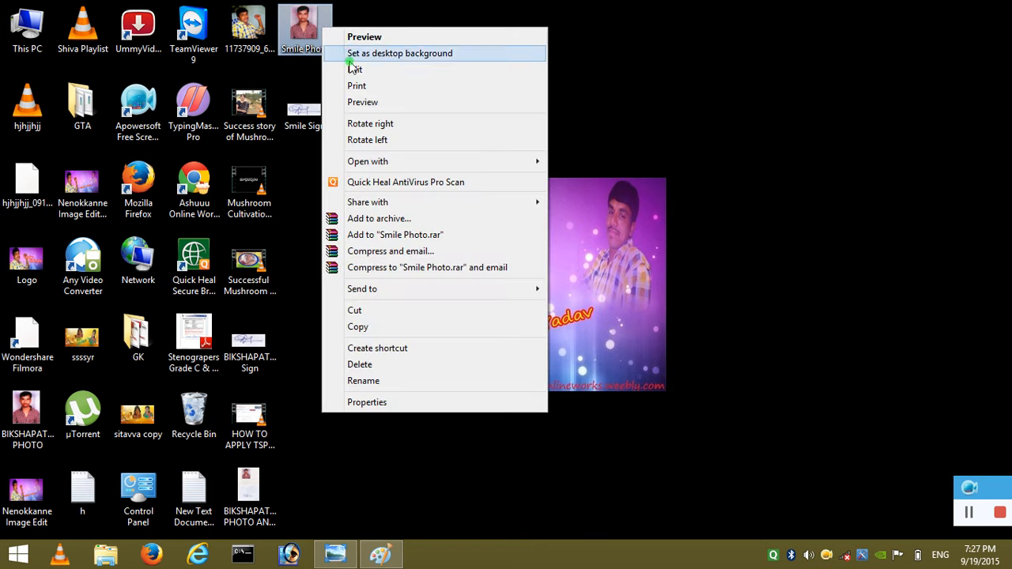
pyautogui.click(427, 405)
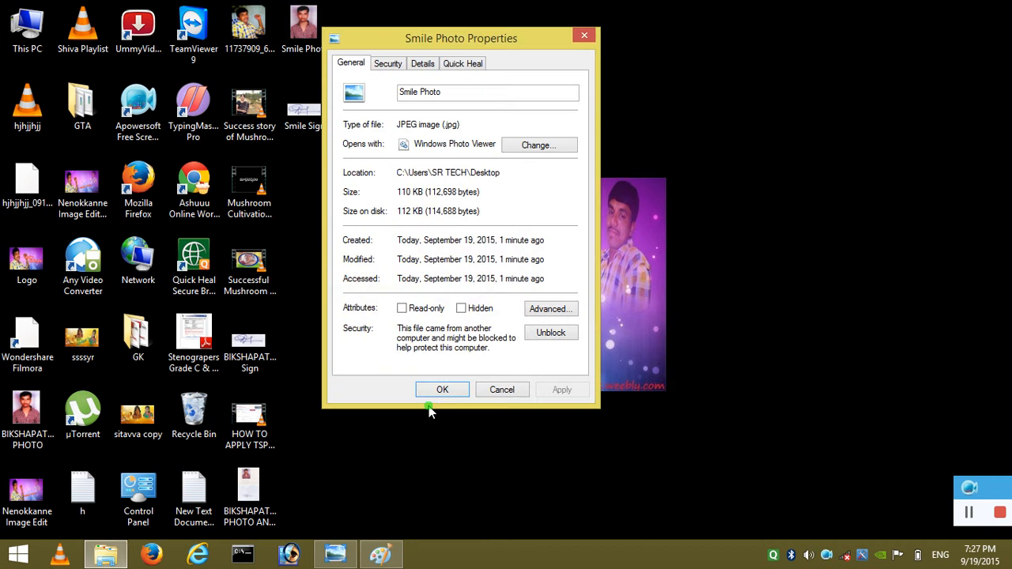
pyautogui.click(443, 389)
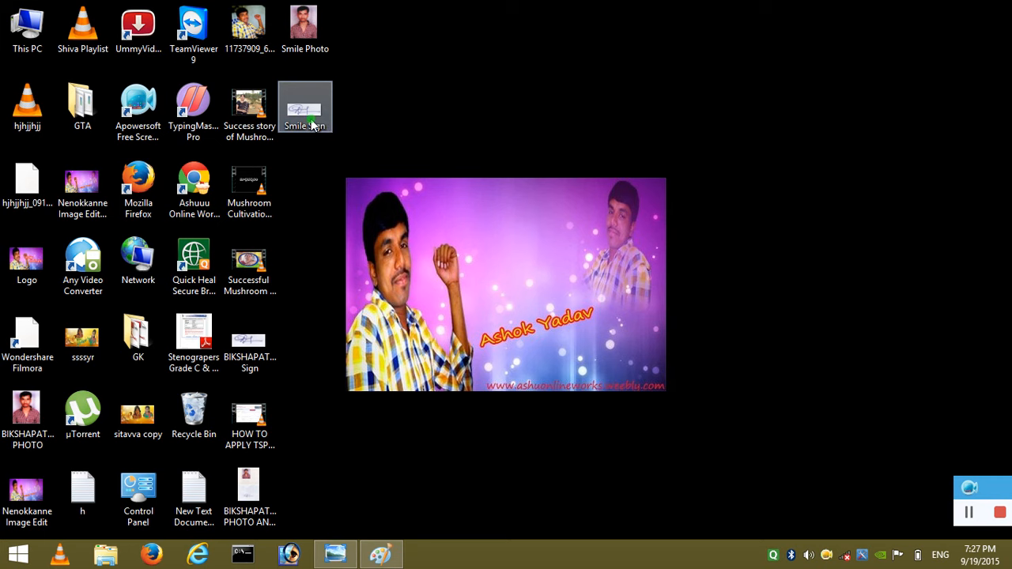
# Check the file size of Smile Sign in its file properties.
pyautogui.click(314, 125)
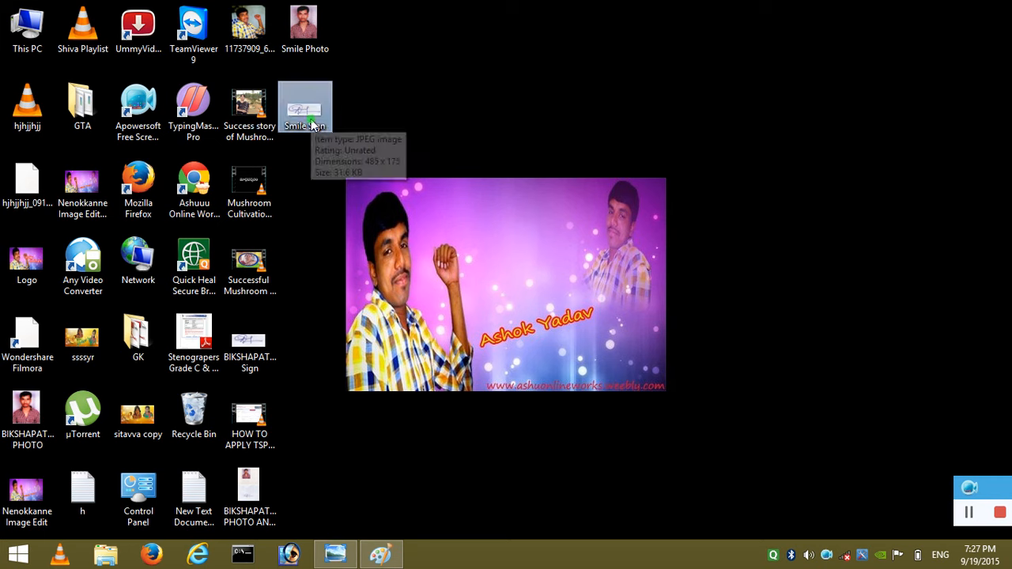
pyautogui.rightClick(306, 119)
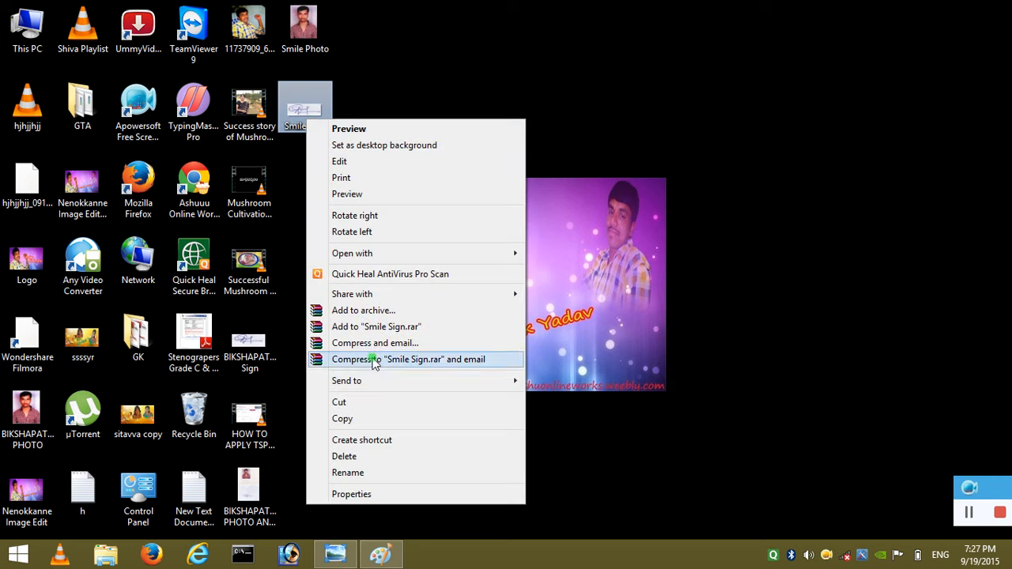
pyautogui.click(376, 494)
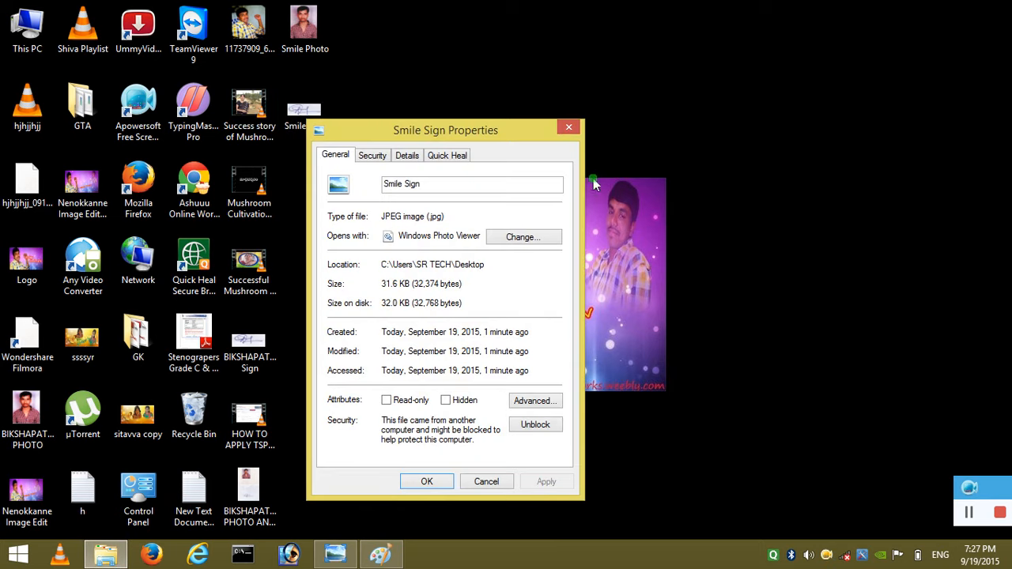
pyautogui.click(569, 128)
# Open Smile Photo from the desktop and send it to Microsoft Office Picture Manager.
pyautogui.doubleClick(322, 43)
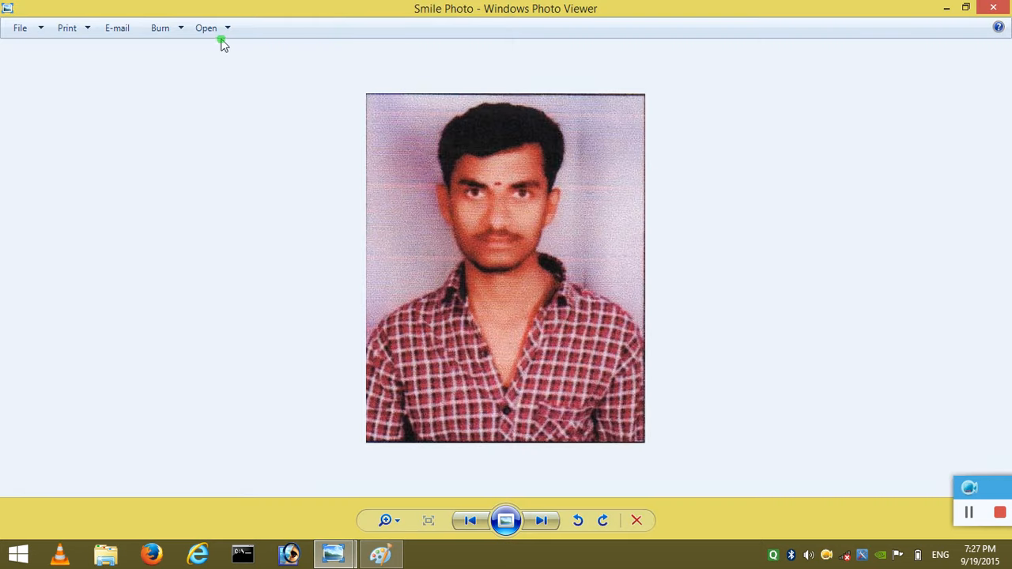
pyautogui.click(225, 26)
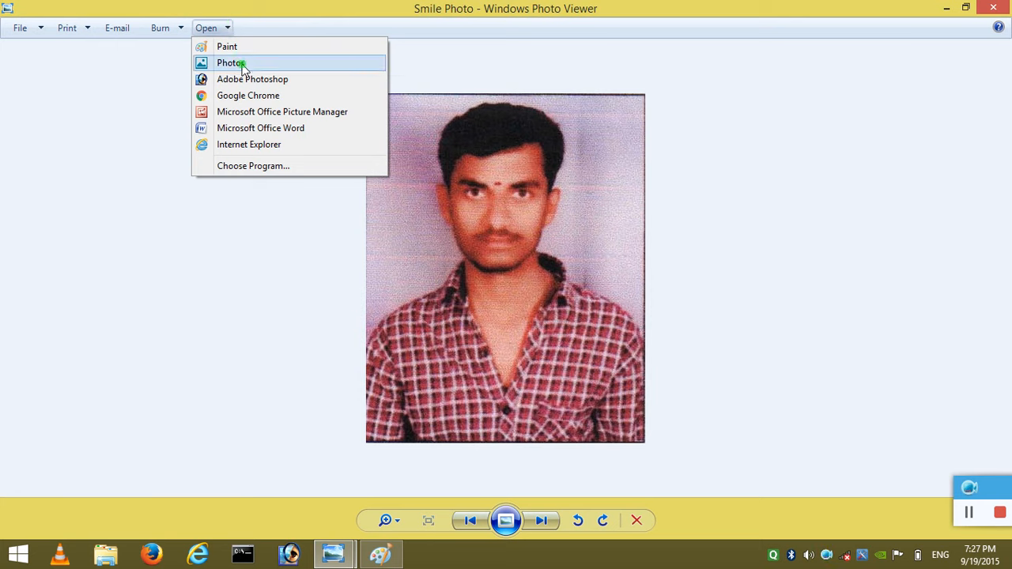
pyautogui.click(258, 114)
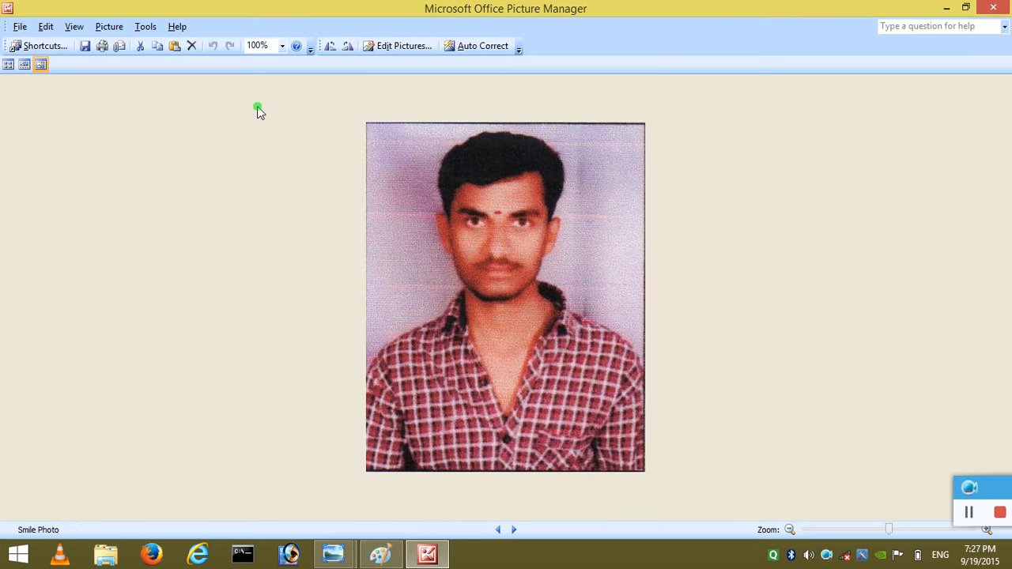
# Compress the Smile Photo picture using the E-mail messages setting.
pyautogui.click(403, 46)
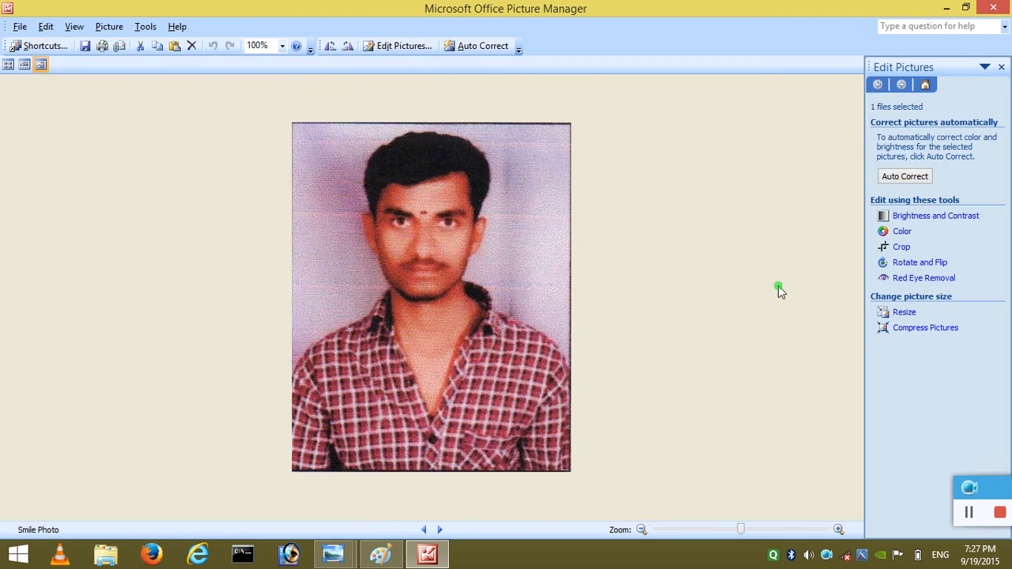
pyautogui.click(907, 329)
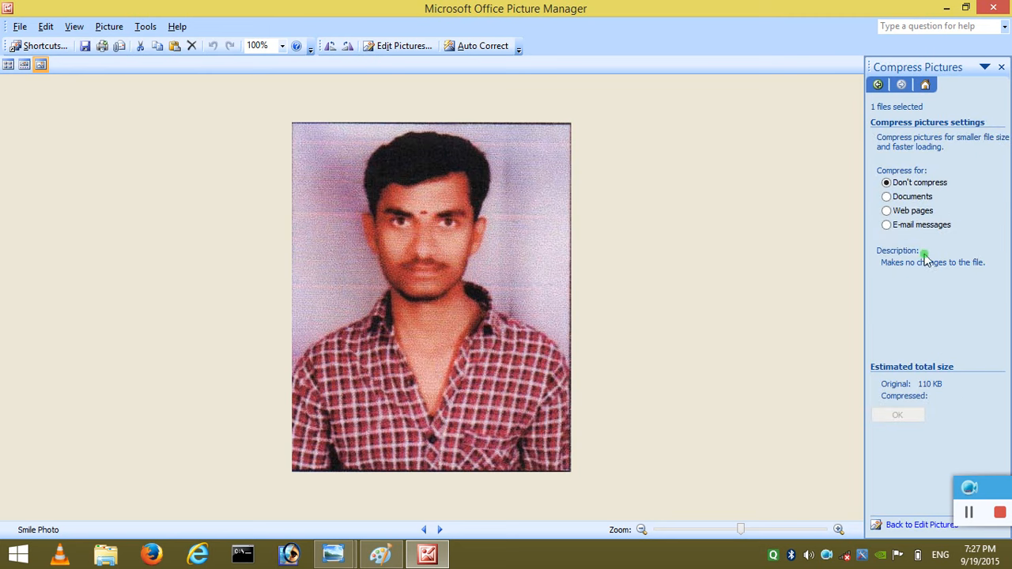
pyautogui.click(931, 226)
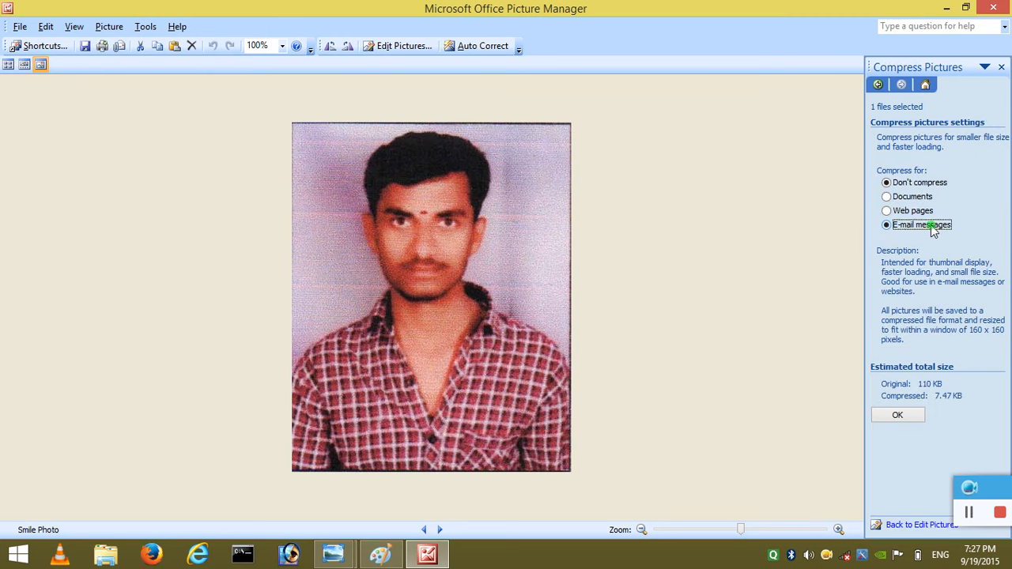
pyautogui.click(915, 417)
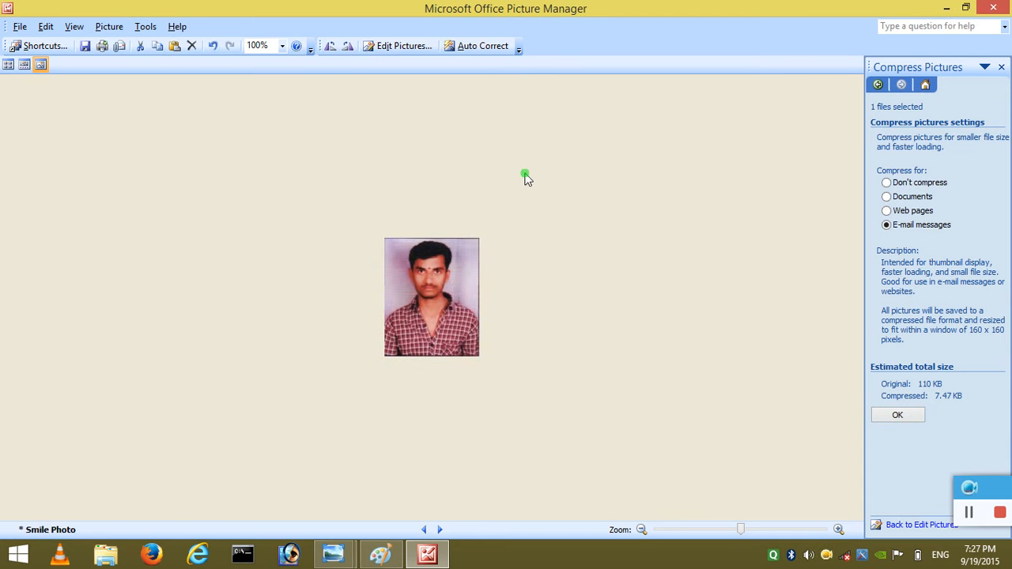
# Auto-correct the compressed Smile Photo, save it over the original file and close the picture.
pyautogui.click(497, 49)
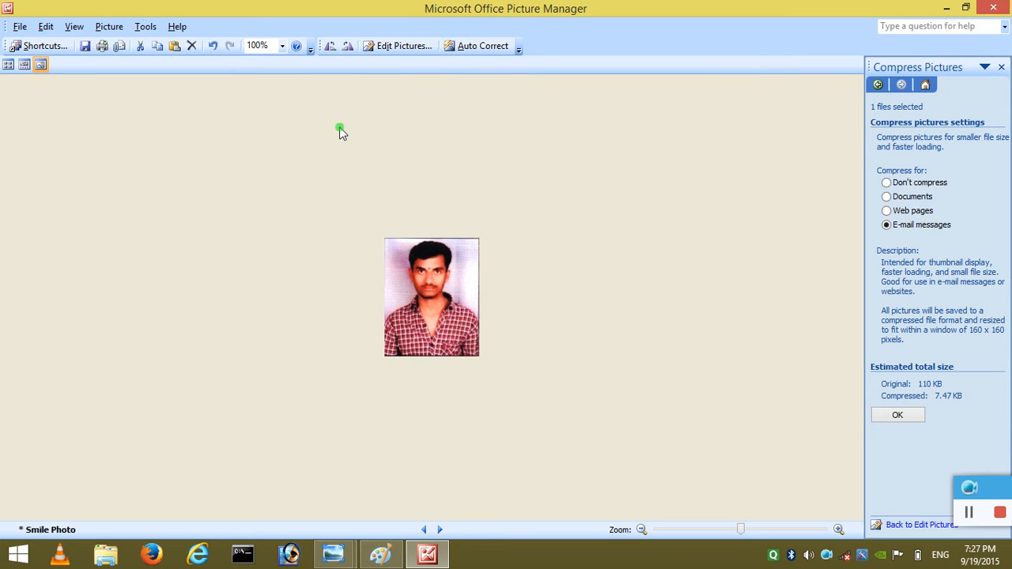
pyautogui.click(134, 88)
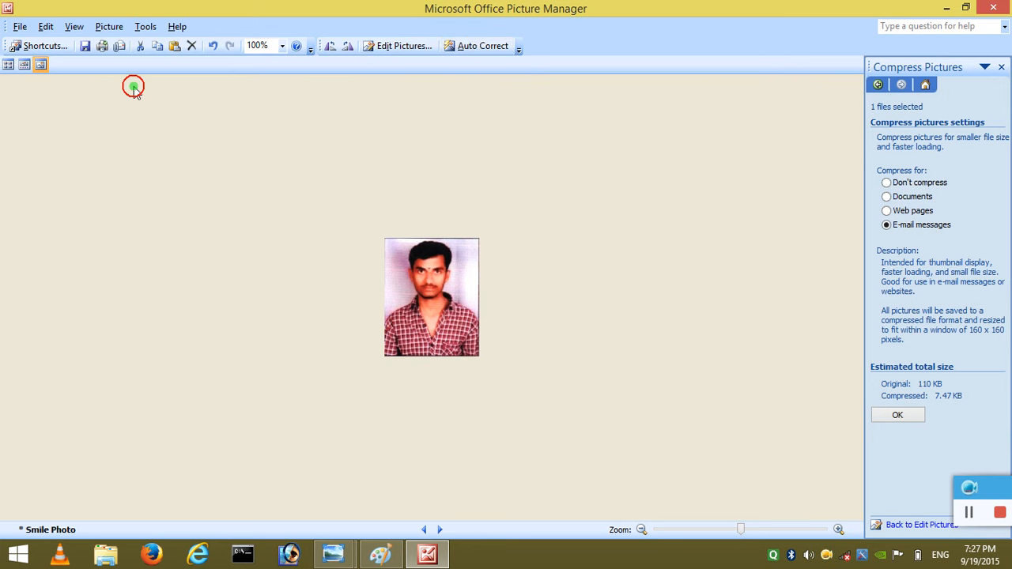
pyautogui.click(85, 46)
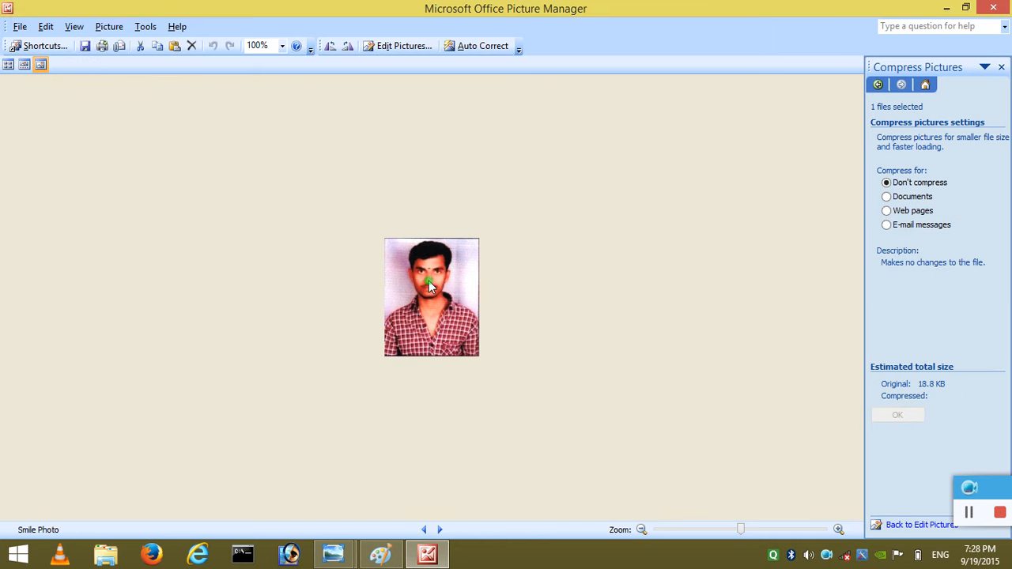
pyautogui.moveTo(429, 285)
pyautogui.click(427, 557)
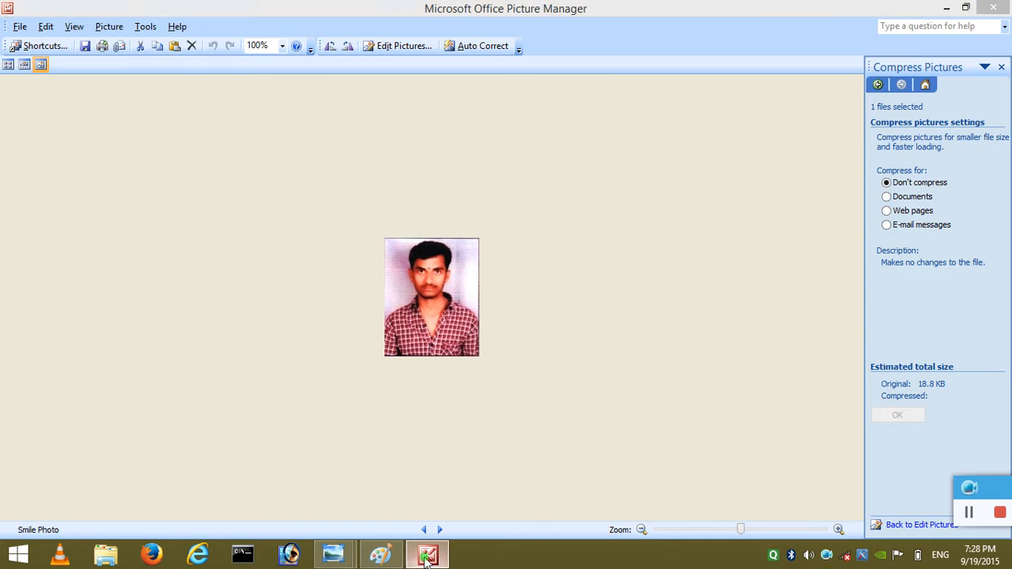
pyautogui.click(993, 7)
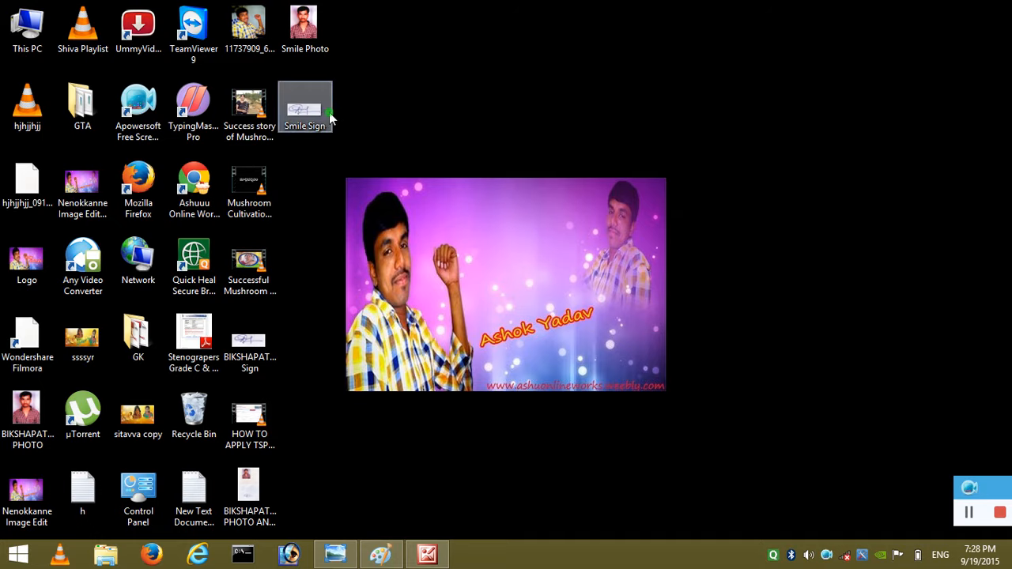
# Open Smile Sign from the desktop and send it to Microsoft Office Picture Manager.
pyautogui.doubleClick(314, 115)
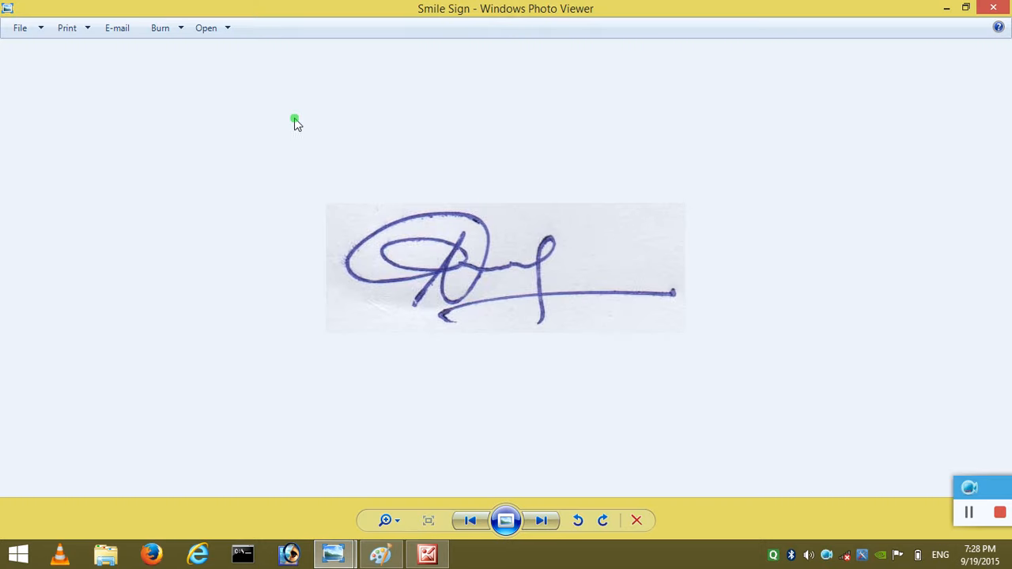
pyautogui.click(225, 33)
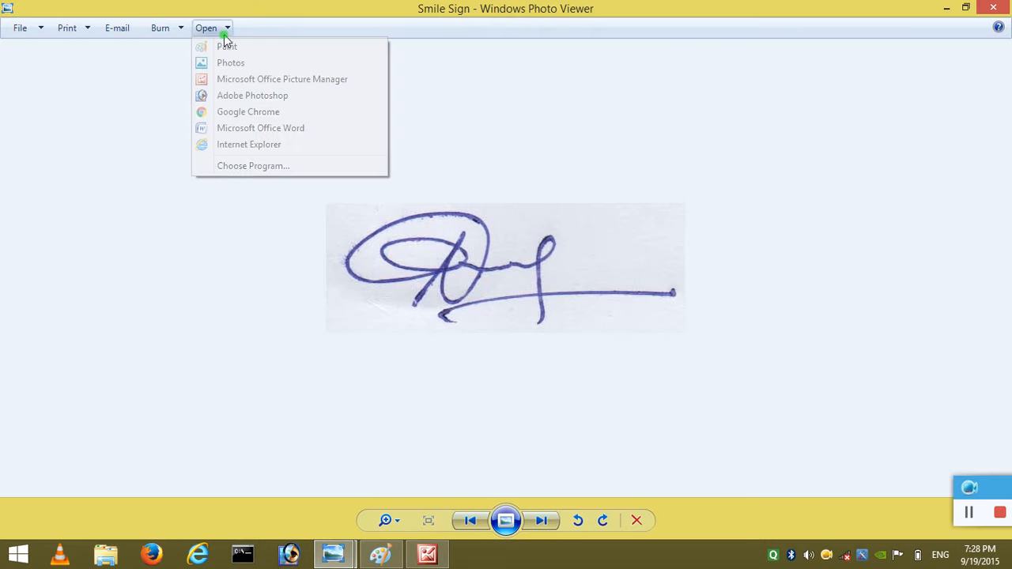
pyautogui.click(231, 82)
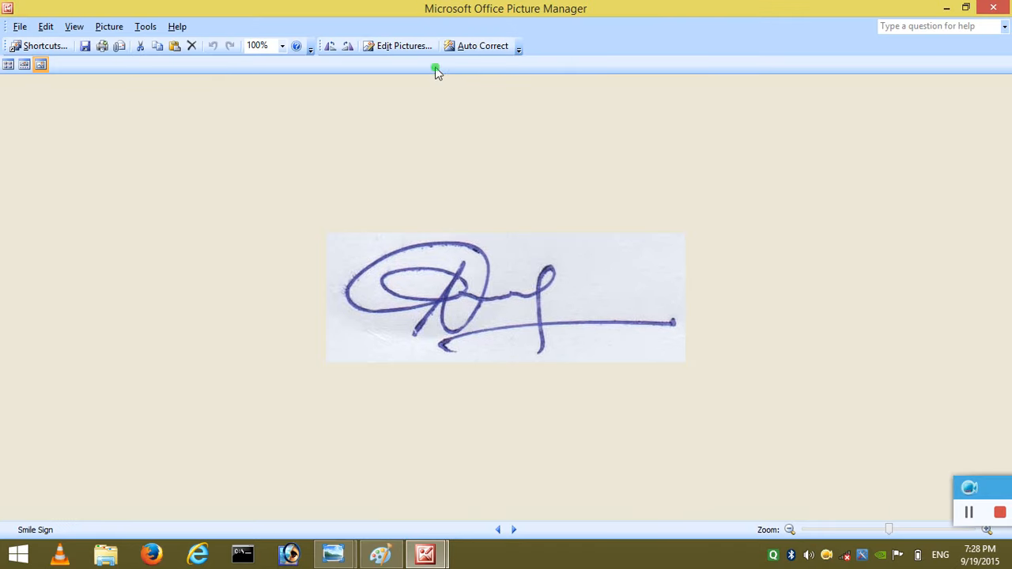
# Compress the Smile Sign picture using the E-mail messages setting.
pyautogui.click(414, 49)
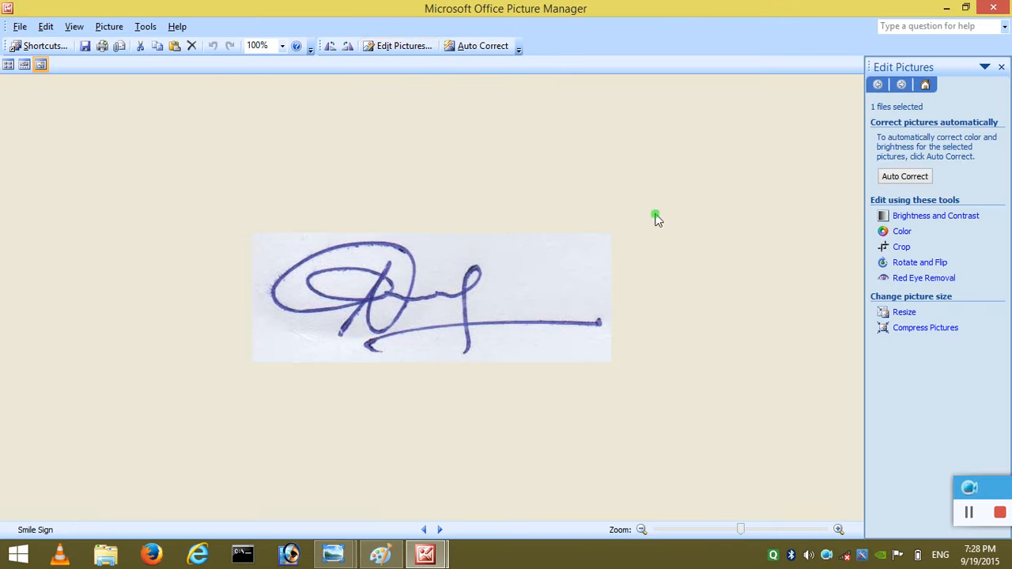
pyautogui.click(938, 329)
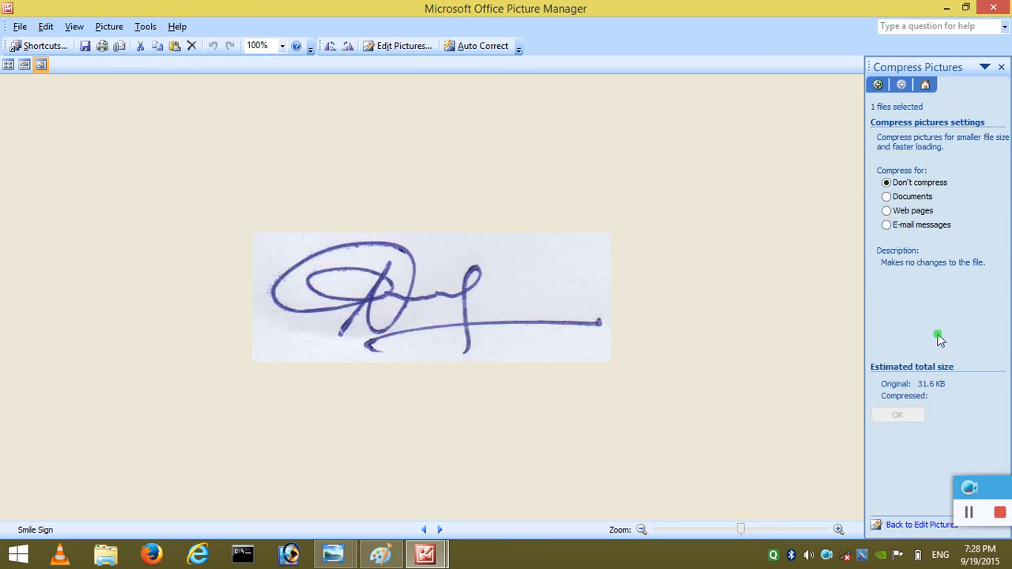
pyautogui.click(916, 226)
pyautogui.click(888, 417)
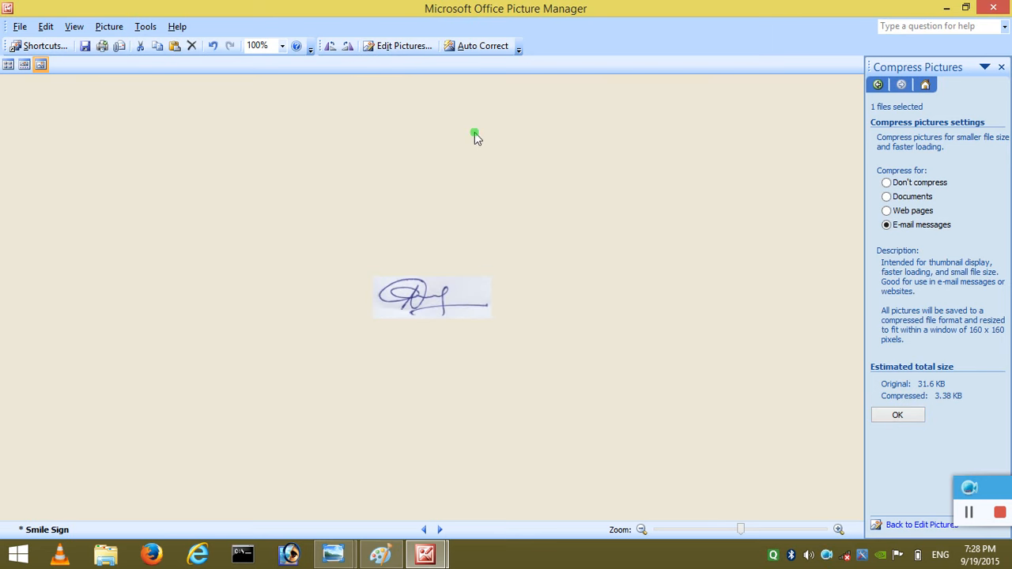
# Auto-correct the compressed Smile Sign, save it over the original file and close the open picture windows.
pyautogui.click(483, 46)
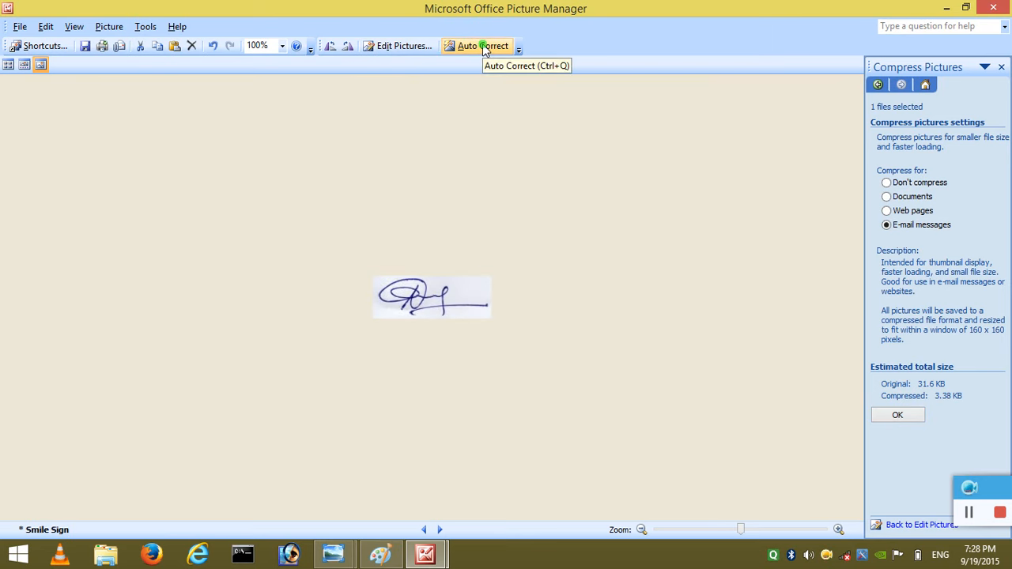
pyautogui.click(85, 45)
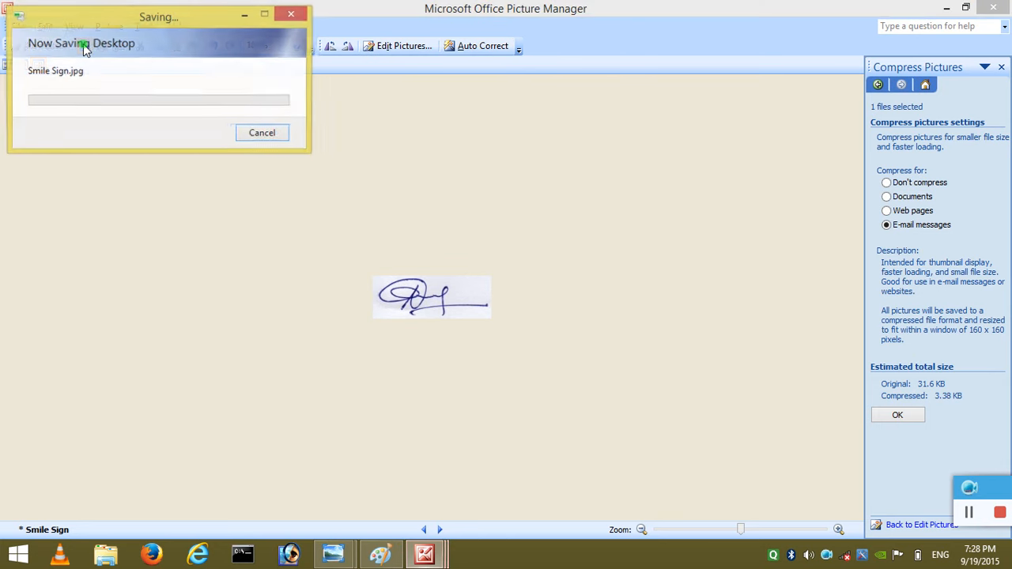
pyautogui.moveTo(428, 300)
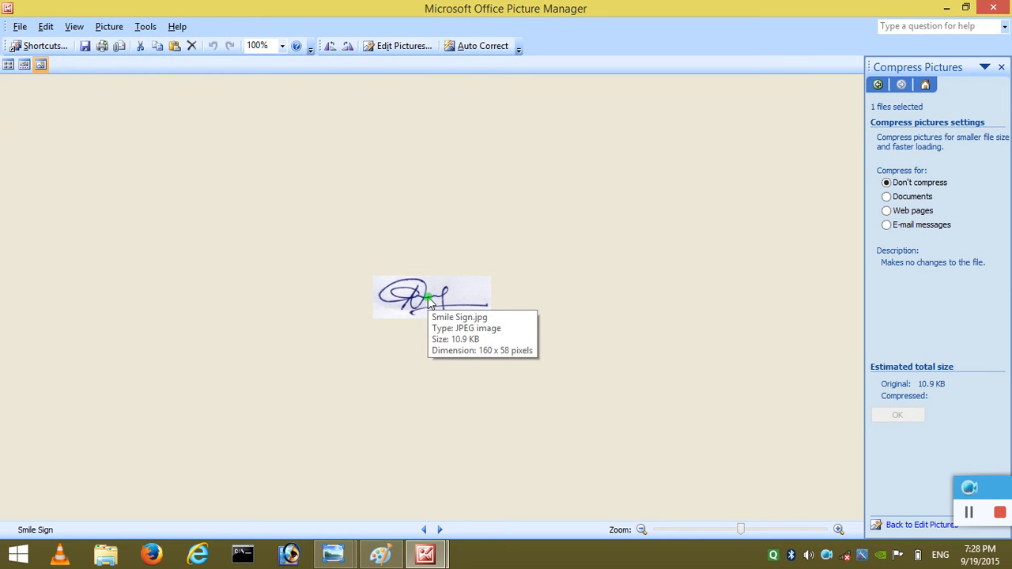
pyautogui.click(998, 8)
pyautogui.click(995, 8)
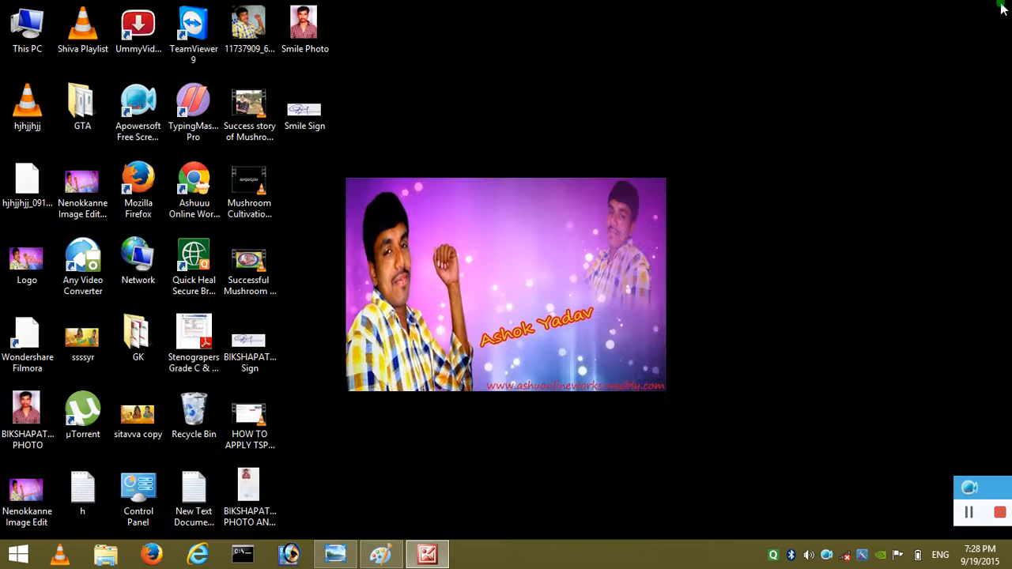
# Review the saved Smile Sign and its neighbouring picture in Windows Photo Viewer, and close the viewer.
pyautogui.doubleClick(313, 122)
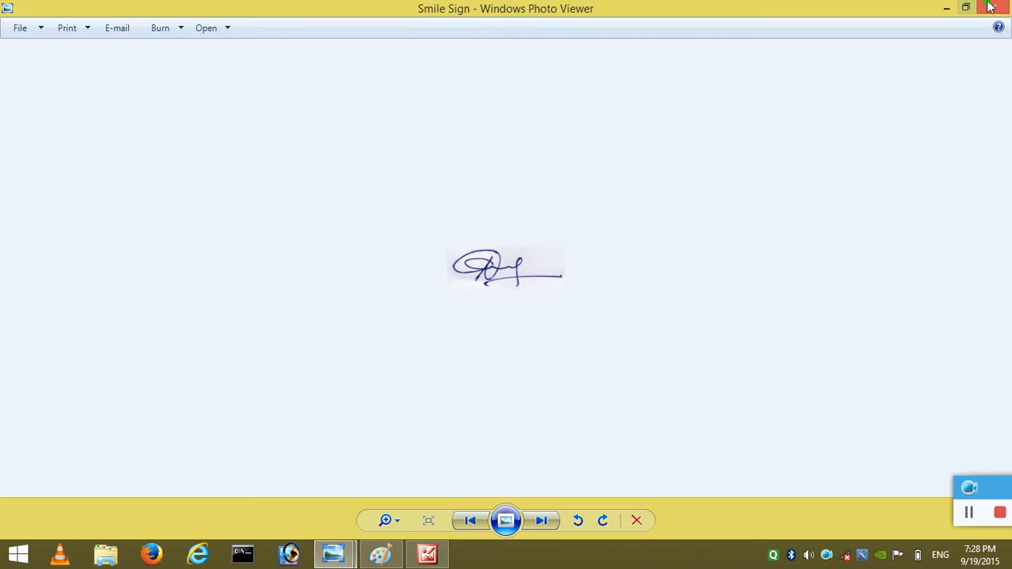
pyautogui.click(474, 520)
pyautogui.click(543, 520)
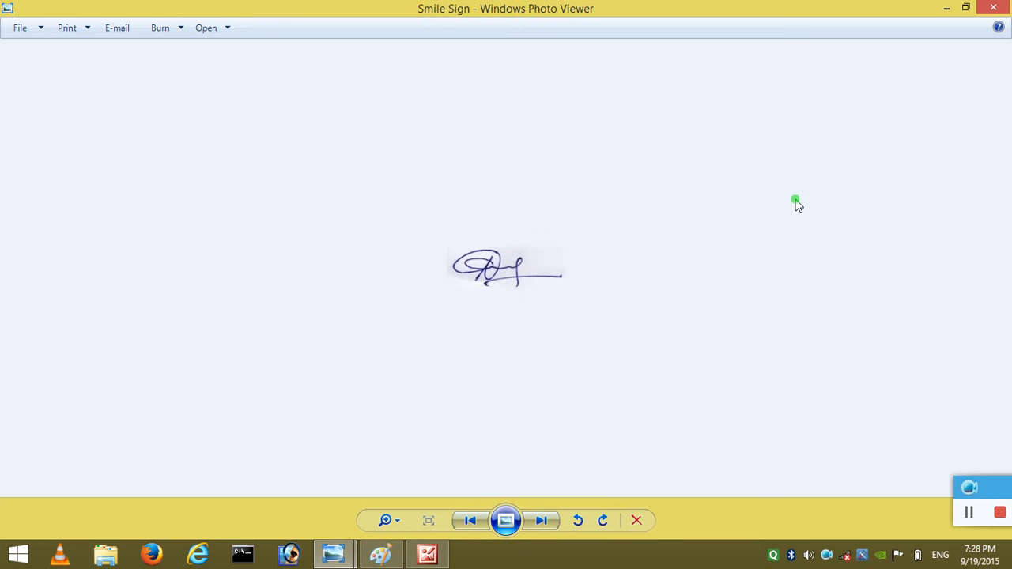
pyautogui.click(998, 10)
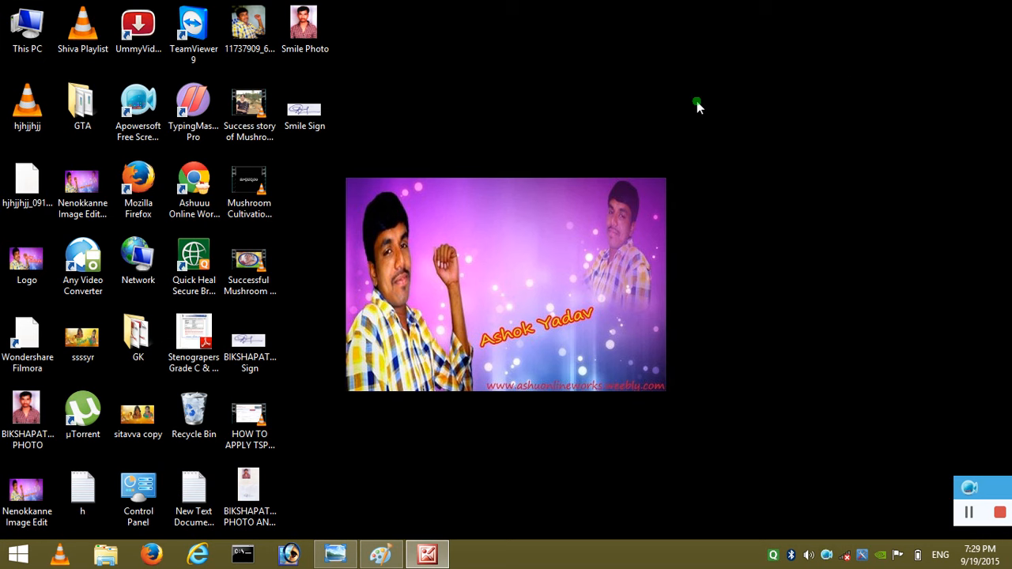